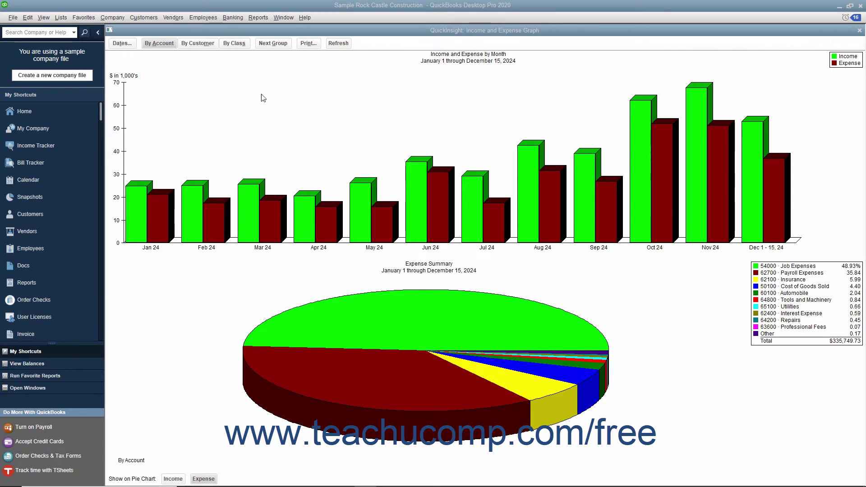
Step: Dismiss the Reports menu, then show the Sales Graph for January 1–December 15, 2024
left_click(261, 20)
mouse_move(280, 88)
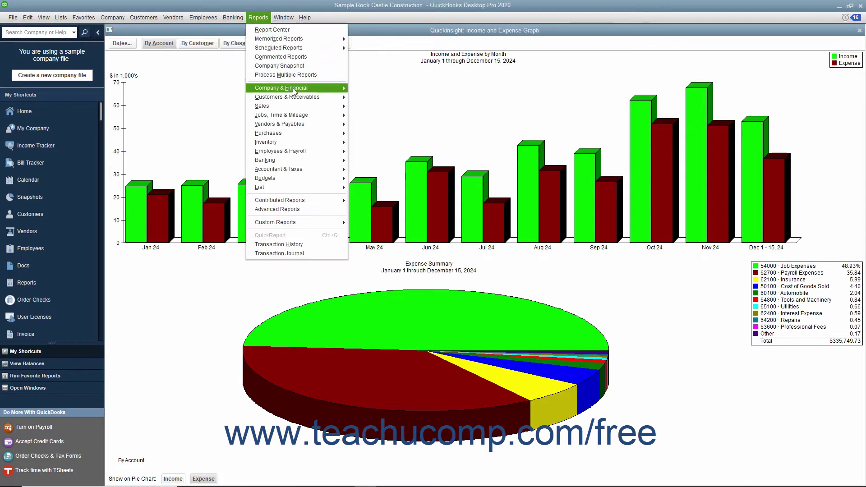
left_click(371, 187)
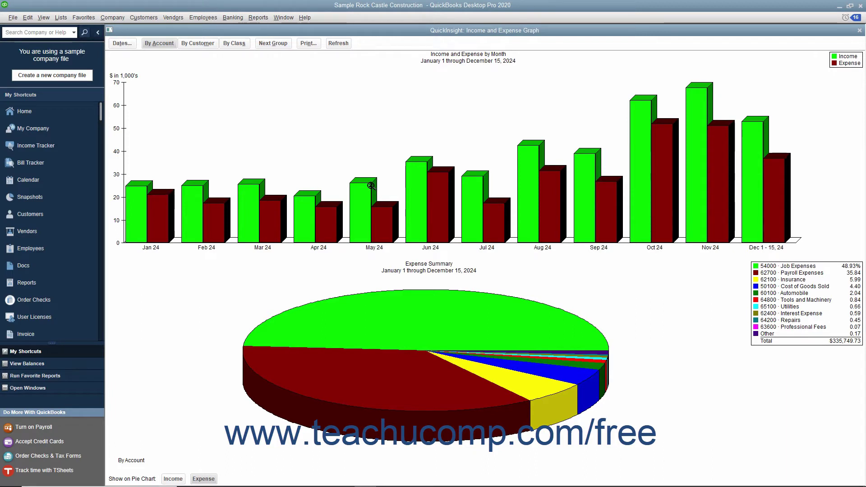
left_click(258, 17)
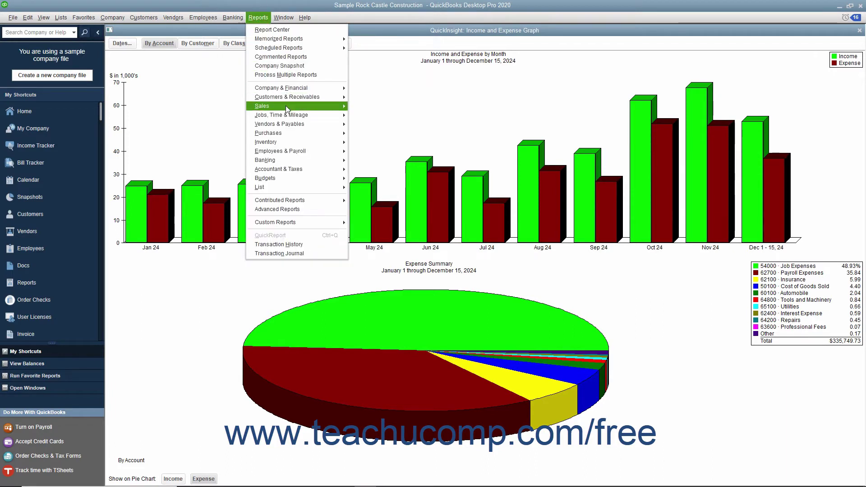
mouse_move(262, 106)
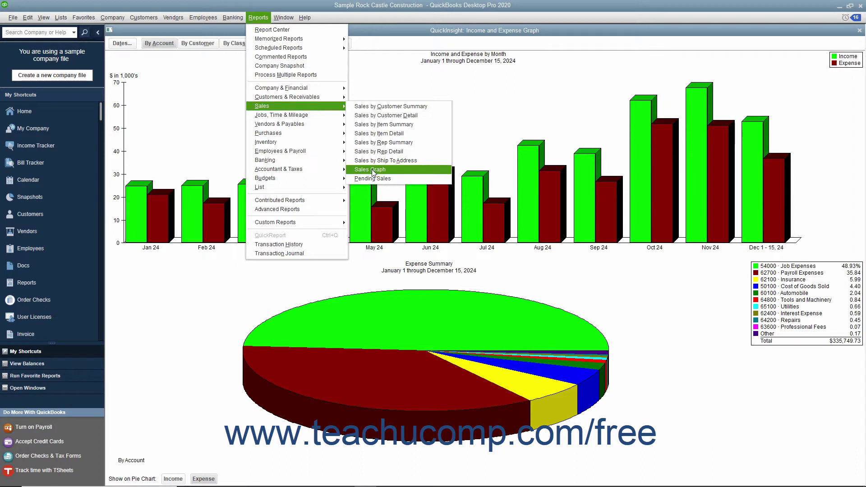
left_click(372, 170)
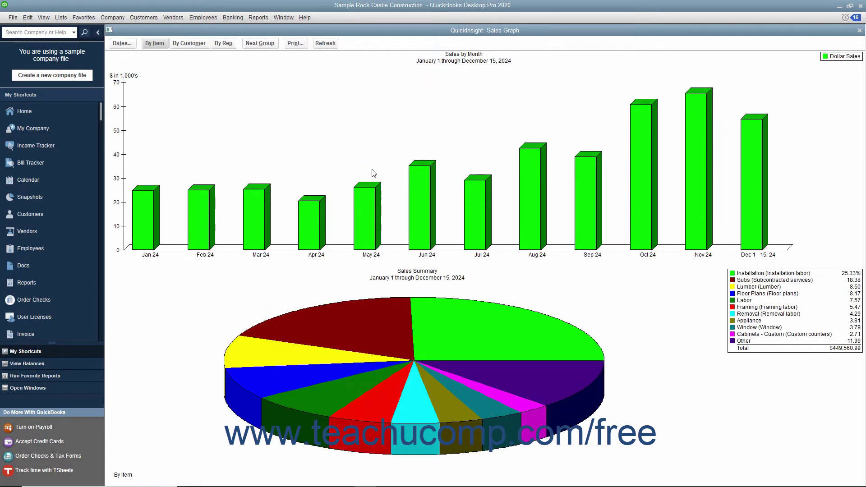
Step: View the Accounts Receivable Graph, then switch to the Accounts Payable Graph
left_click(261, 20)
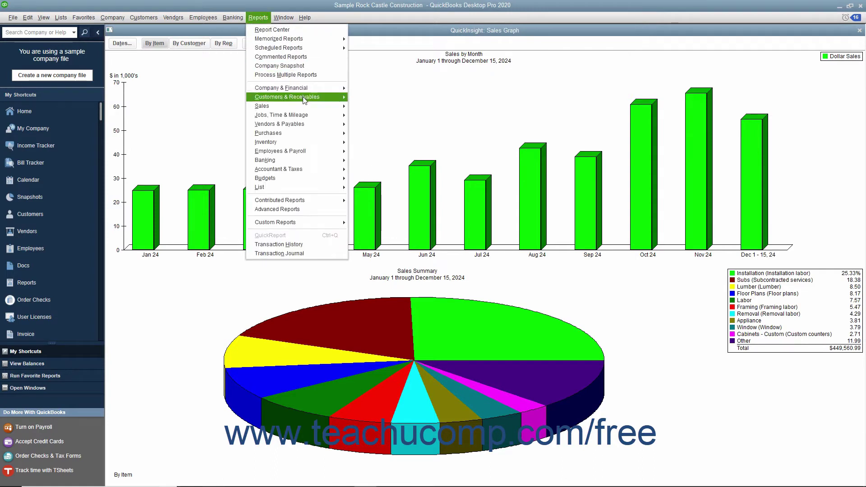
mouse_move(287, 97)
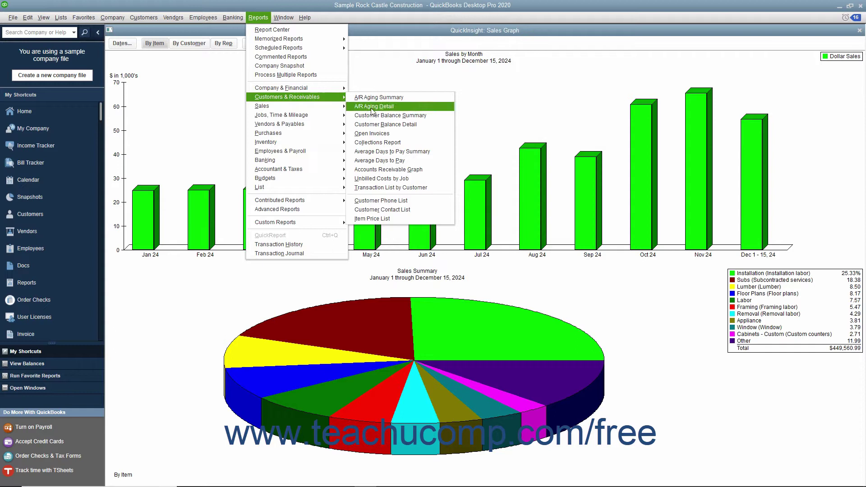
left_click(385, 171)
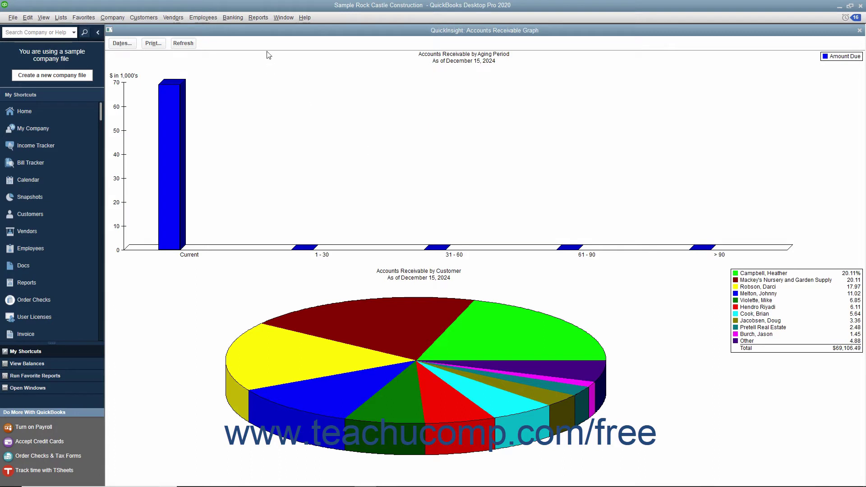
left_click(262, 18)
mouse_move(279, 124)
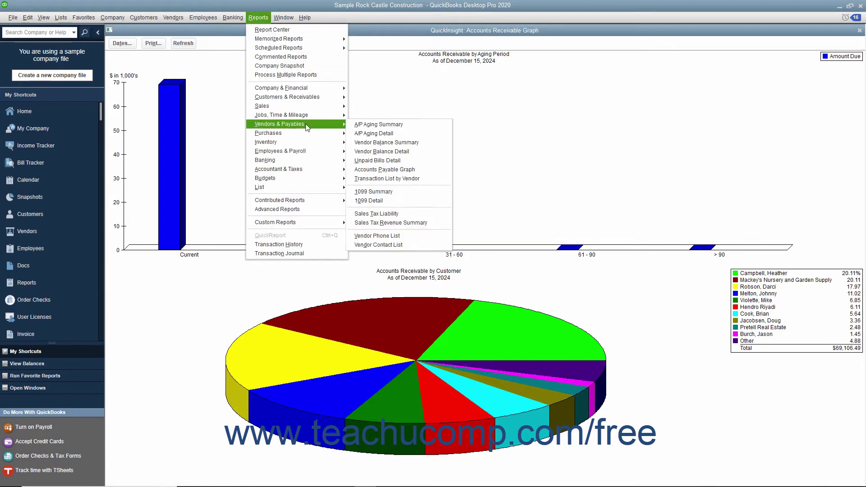
left_click(389, 170)
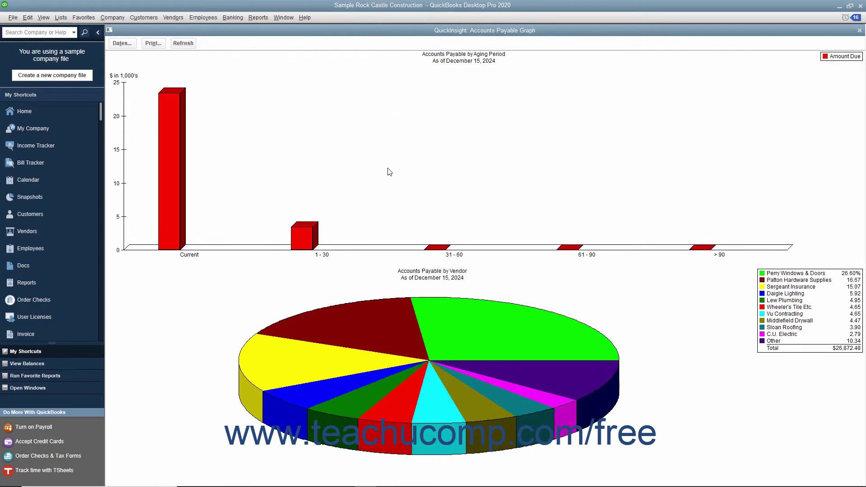
Step: Display the Net Worth Graph of 2024 monthly assets, liabilities and net worth
left_click(258, 19)
mouse_move(281, 88)
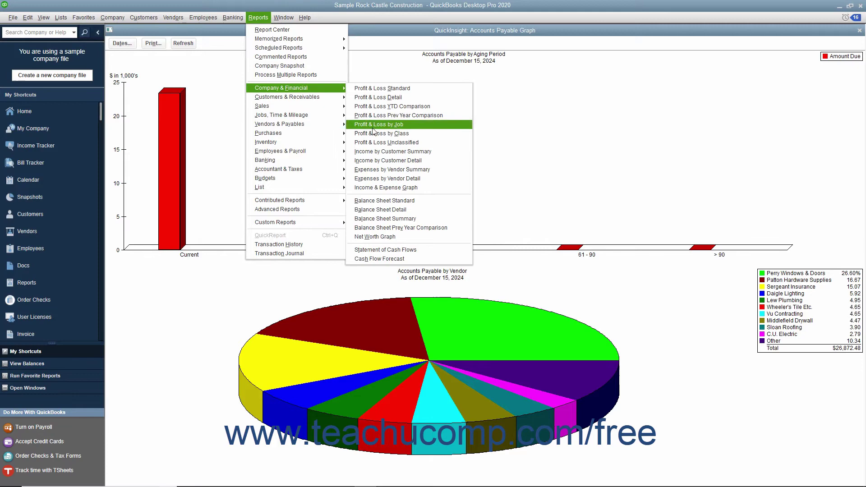
left_click(378, 238)
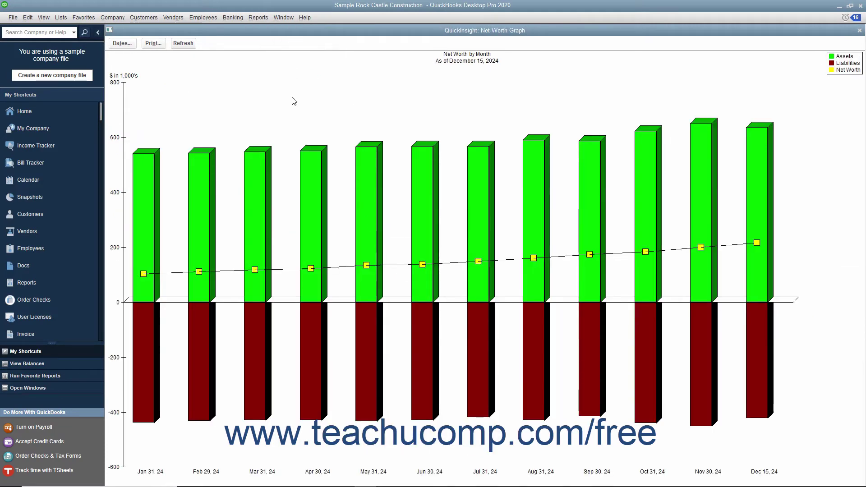
left_click(256, 18)
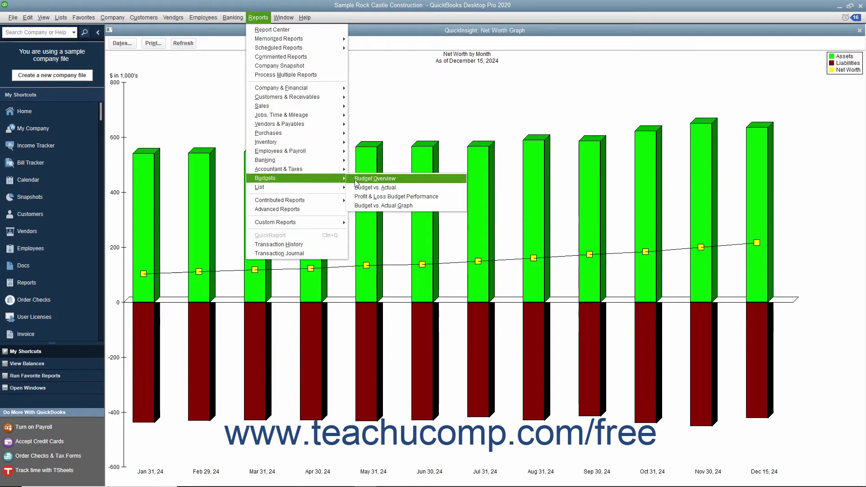
mouse_move(266, 178)
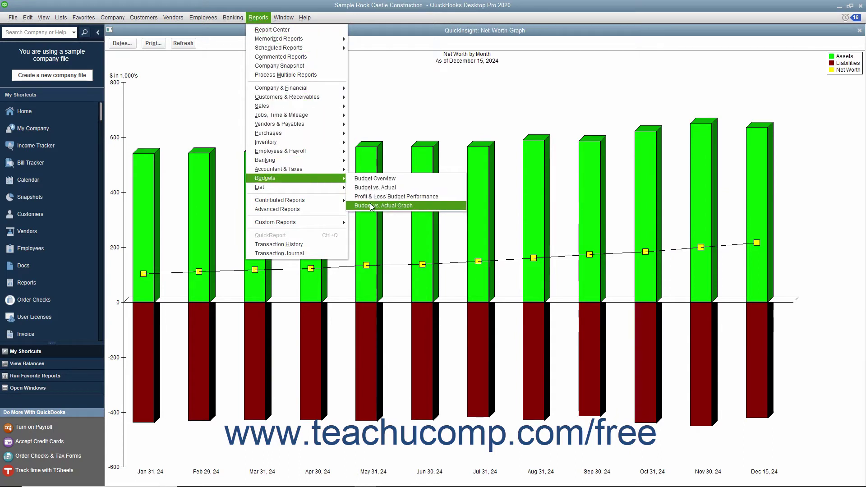
Step: Display the Budget vs. Actual Graph with monthly variances and per-account bars
left_click(371, 206)
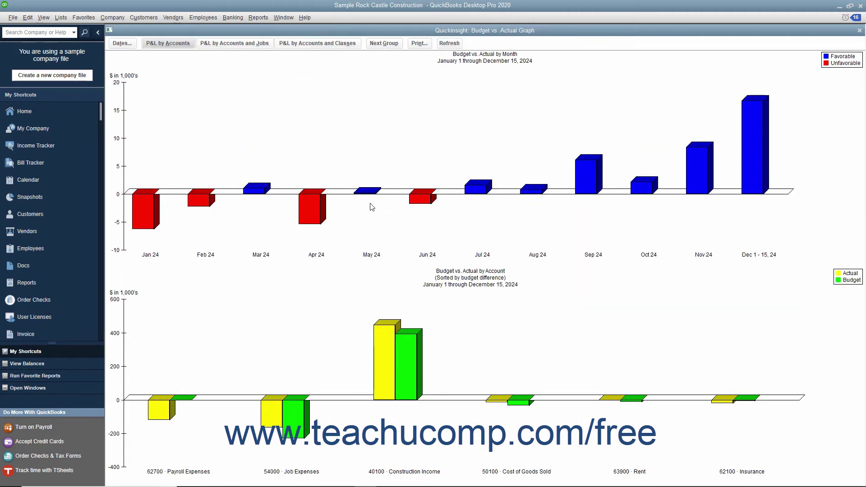
left_click(259, 18)
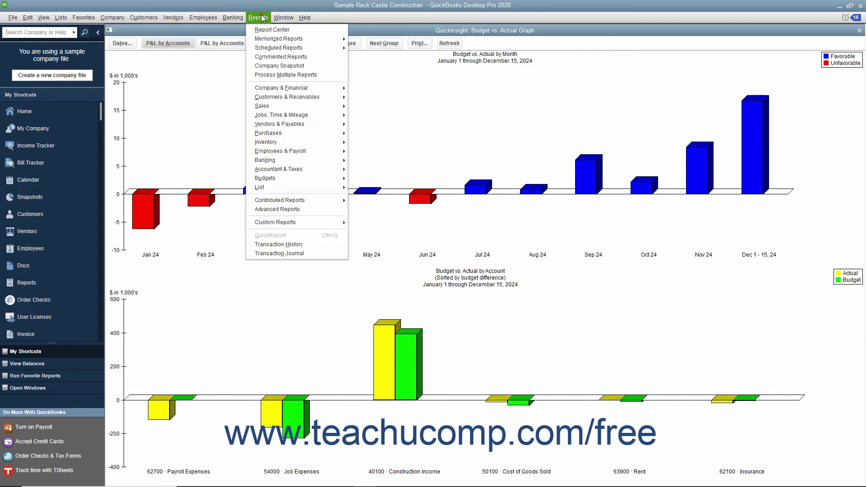
mouse_move(281, 89)
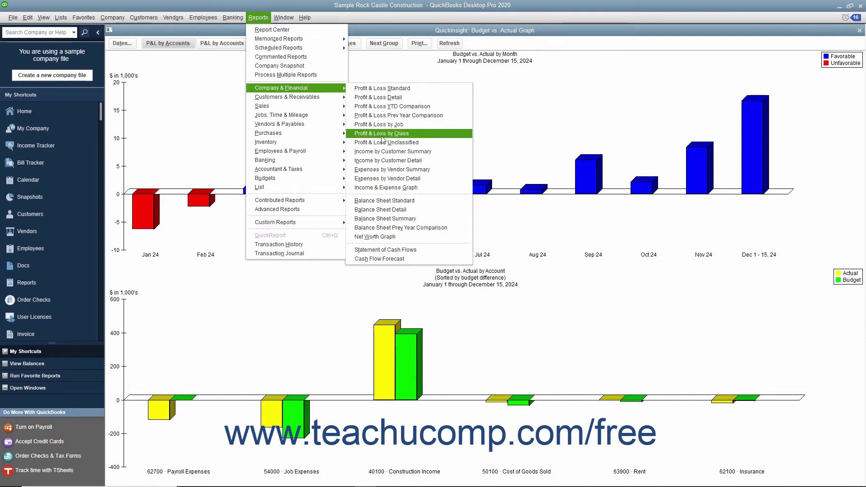
Step: Reopen the Income and Expense Graph, viewing it by customer and class before returning to account
left_click(390, 188)
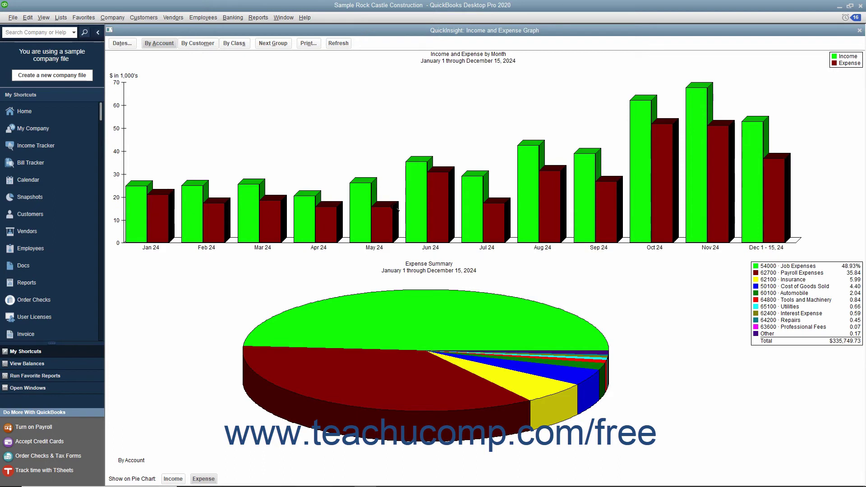
left_click(197, 43)
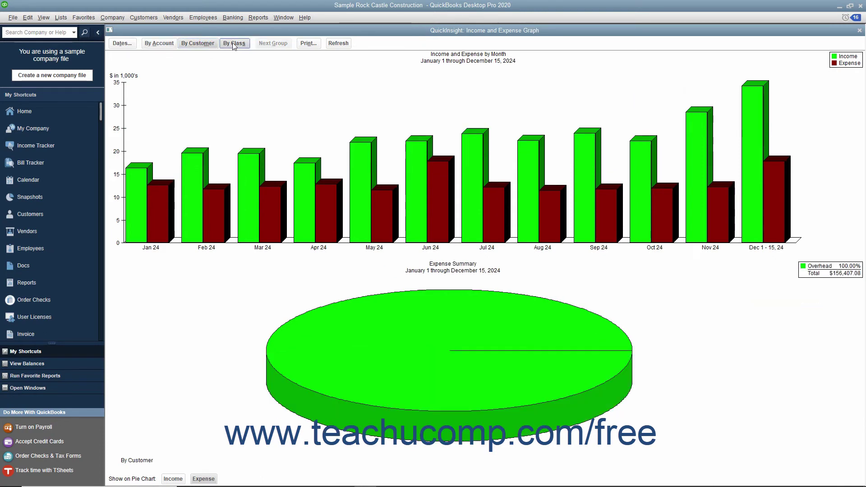
left_click(234, 43)
left_click(159, 44)
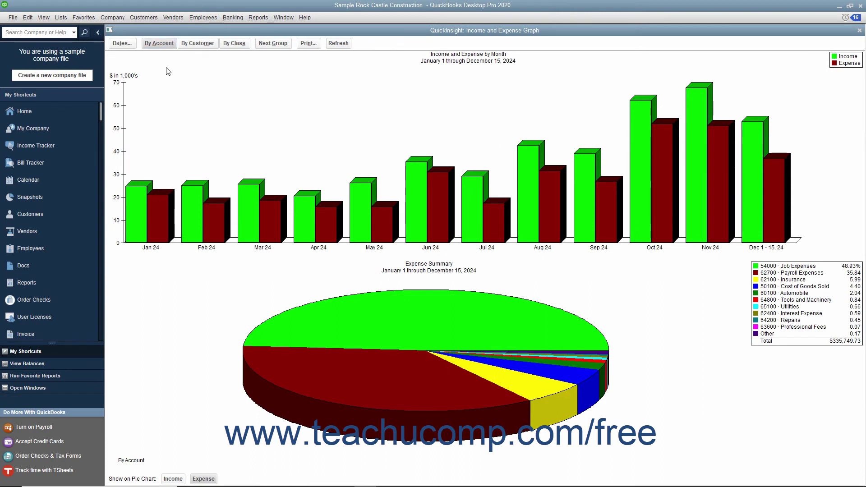
Step: Set the graph dates to This Quarter-to-date (October 1–December 15, 2024)
left_click(124, 45)
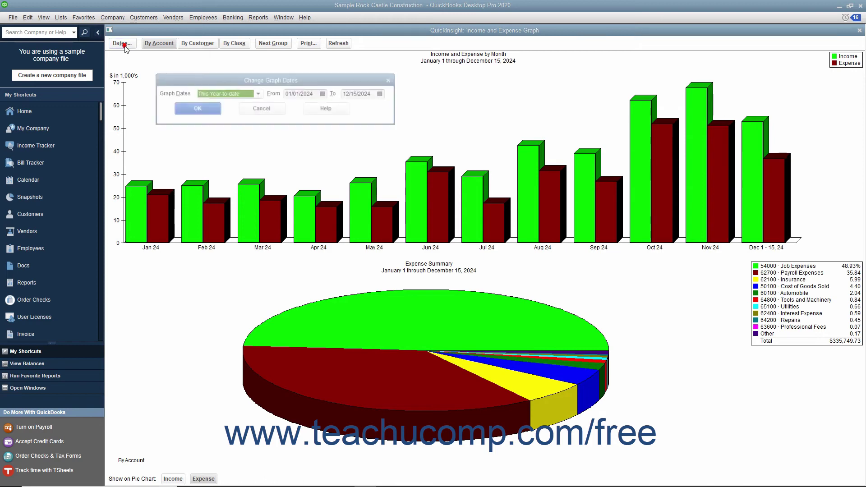
left_click(254, 93)
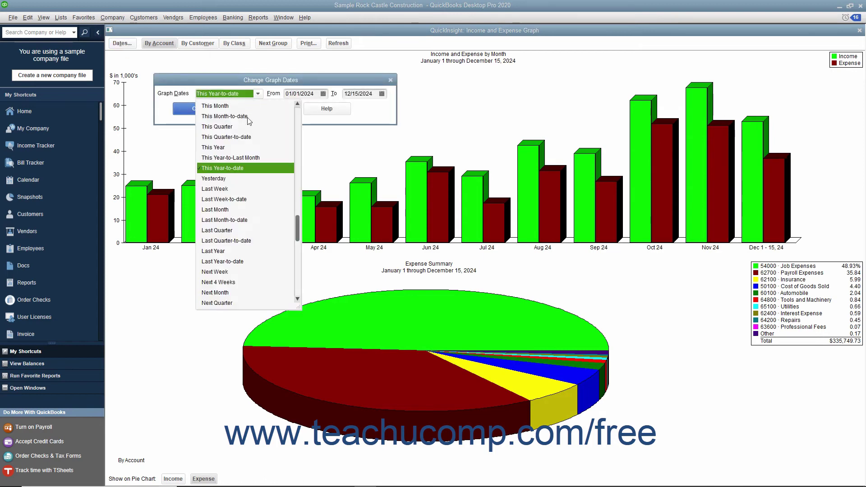
left_click(247, 137)
left_click(197, 109)
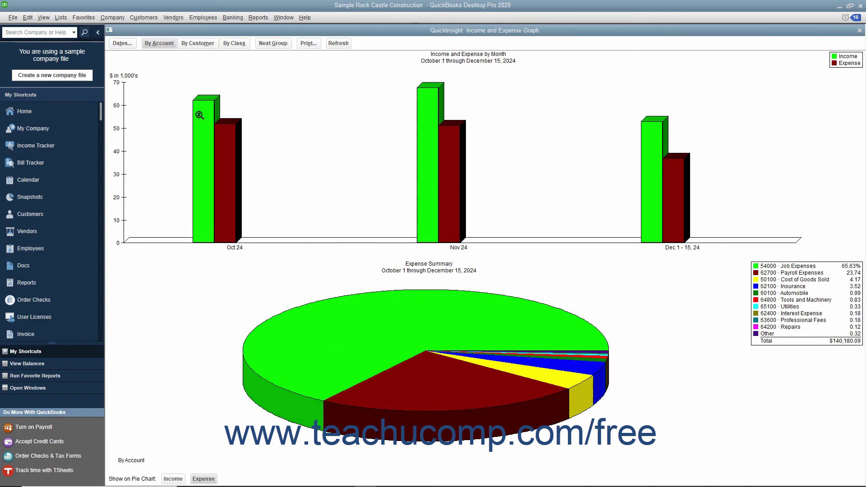
Step: Drill from the Job Expenses slice to November 2024 transactions, viewing and closing a check
double_click(413, 331)
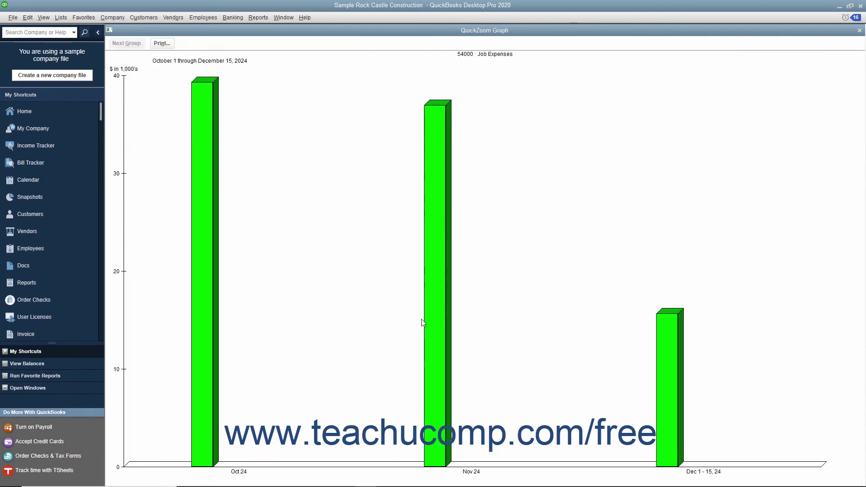
double_click(441, 280)
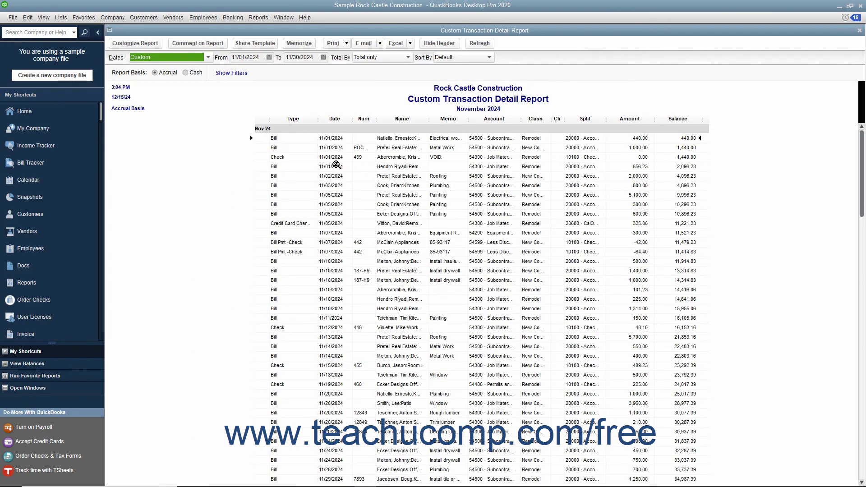
double_click(300, 158)
left_click(300, 157)
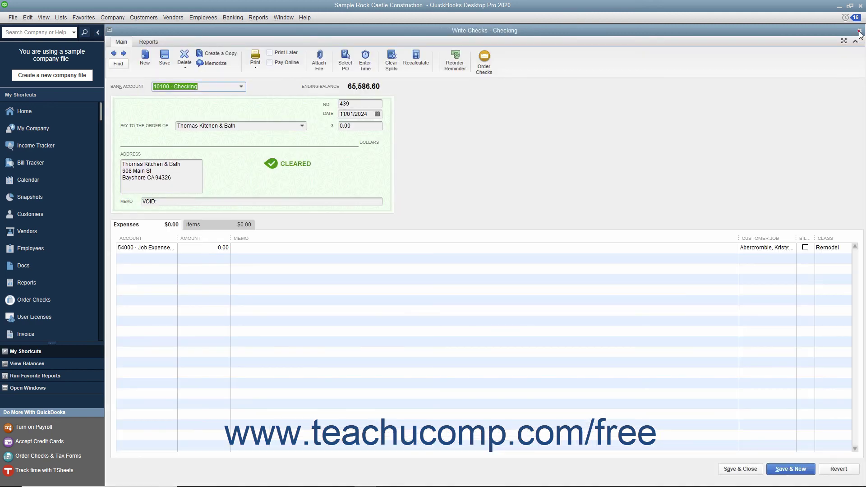
left_click(860, 30)
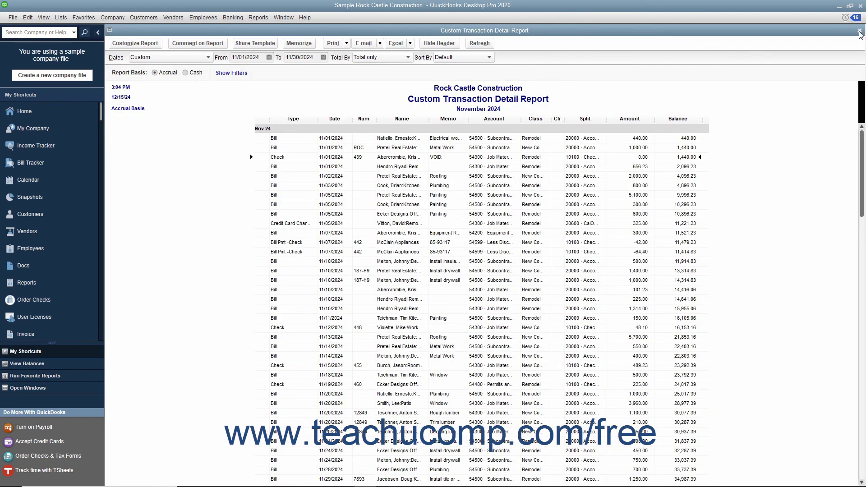